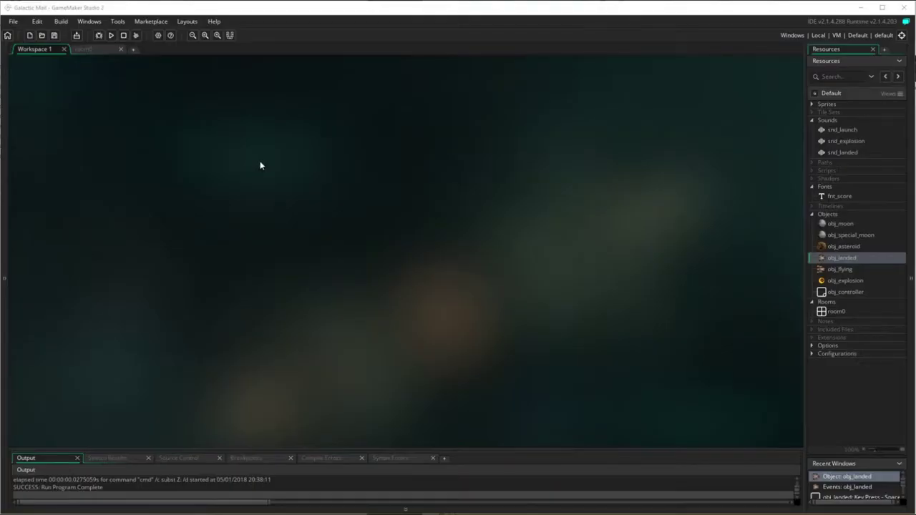
# Step: Run the game, test launching the ship from moons and its collisions with moons and asteroids, and close the game window
pyautogui.click(112, 37)
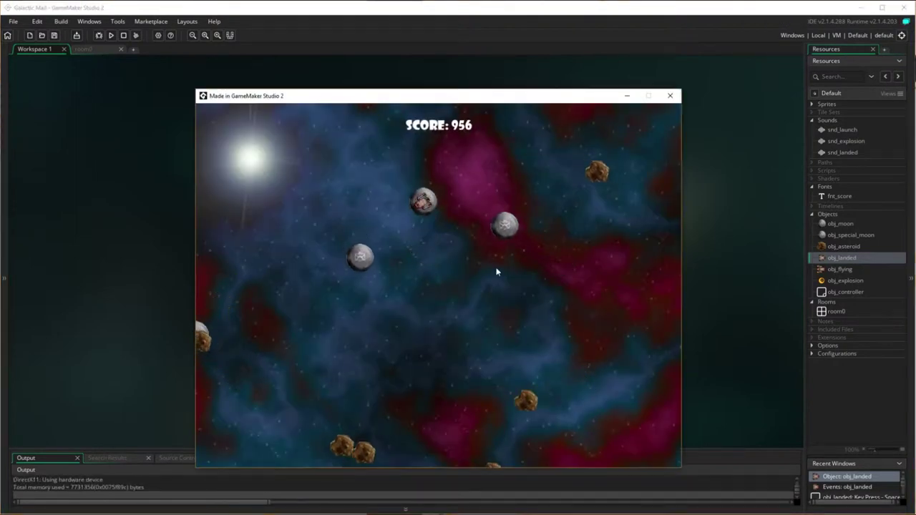
pyautogui.press('space')
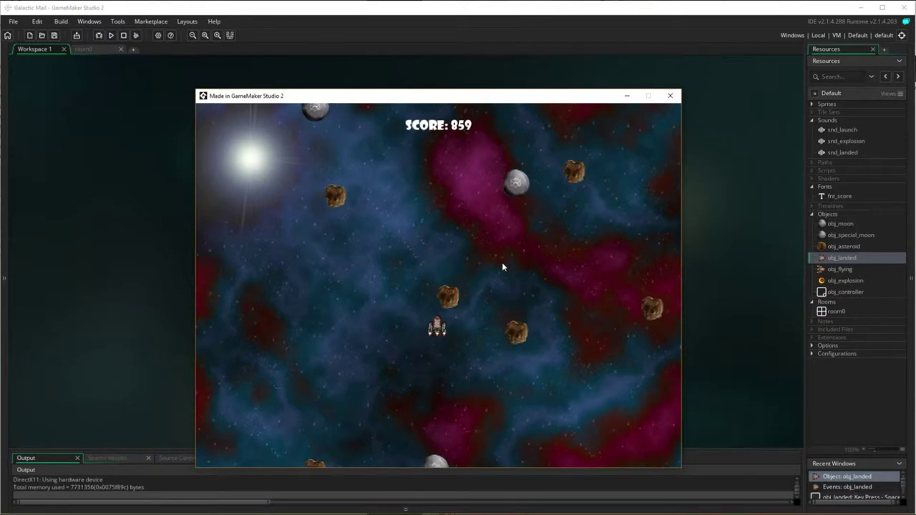
pyautogui.press('space')
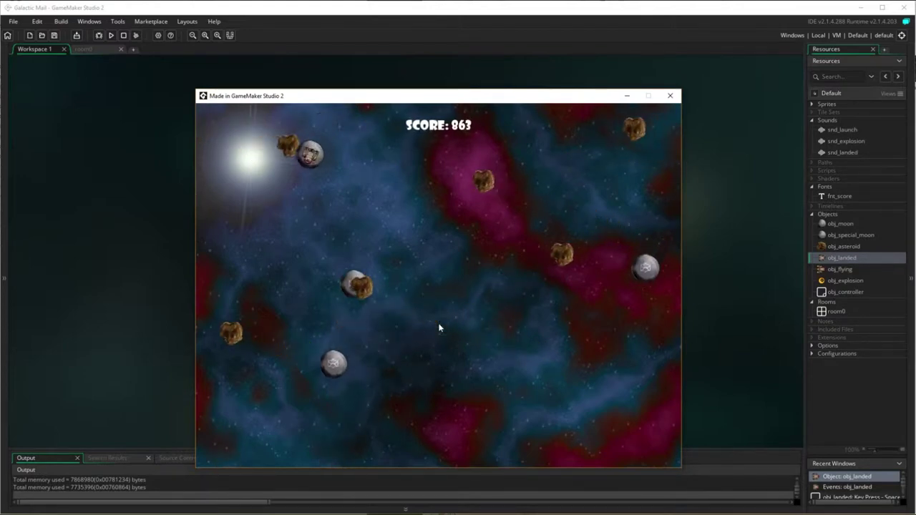
pyautogui.press('space')
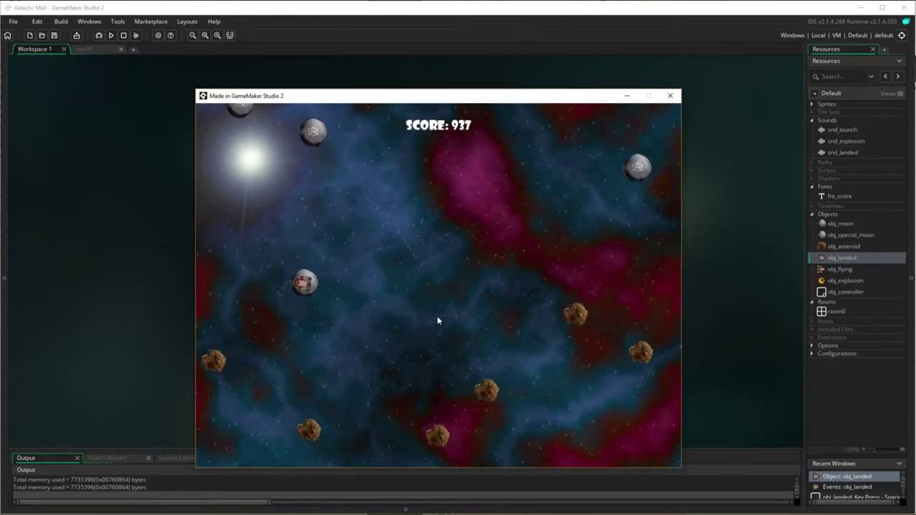
pyautogui.press('space')
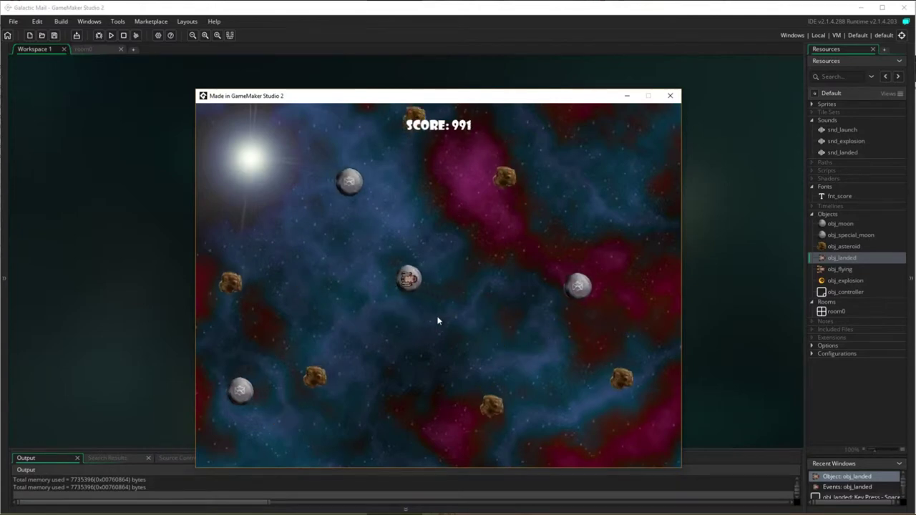
pyautogui.press('space')
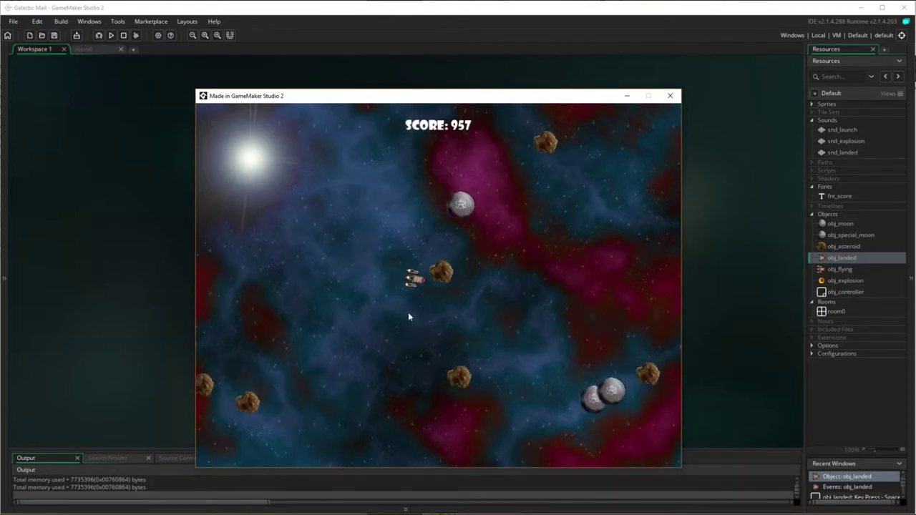
pyautogui.press('space')
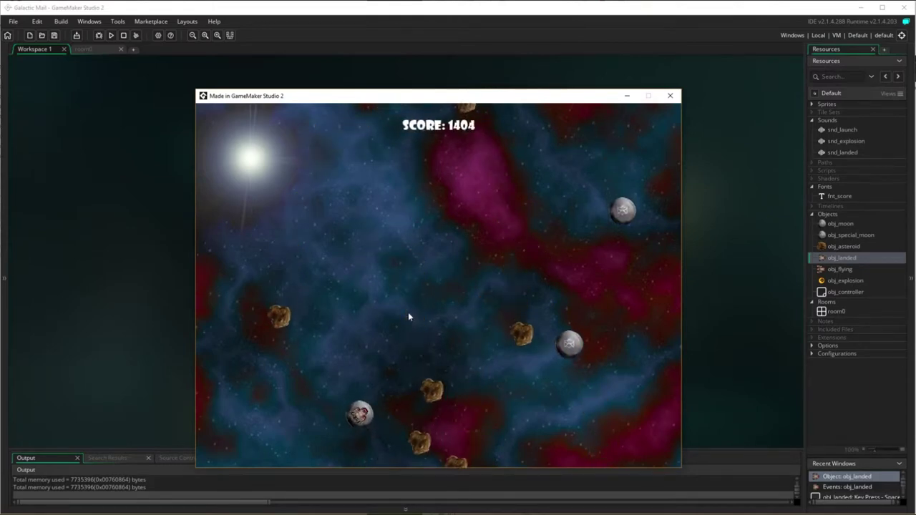
pyautogui.press('space')
pyautogui.press('Right')
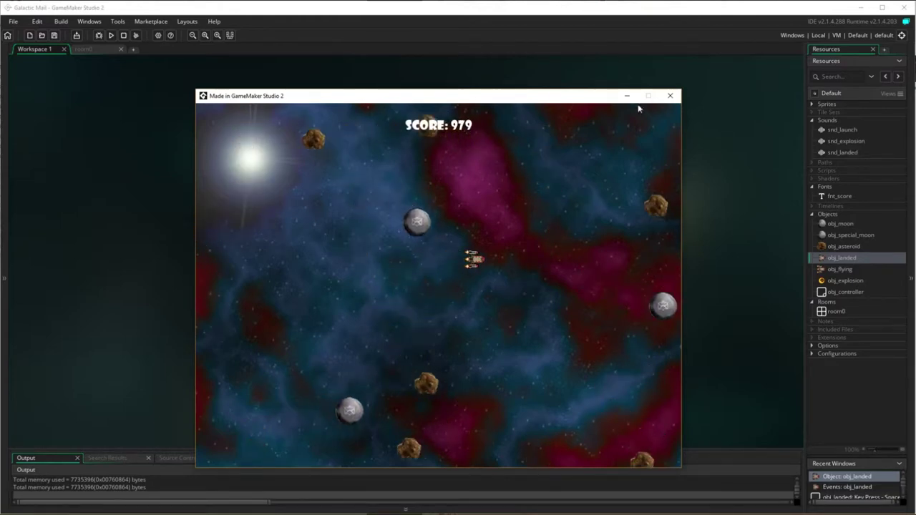
pyautogui.click(670, 95)
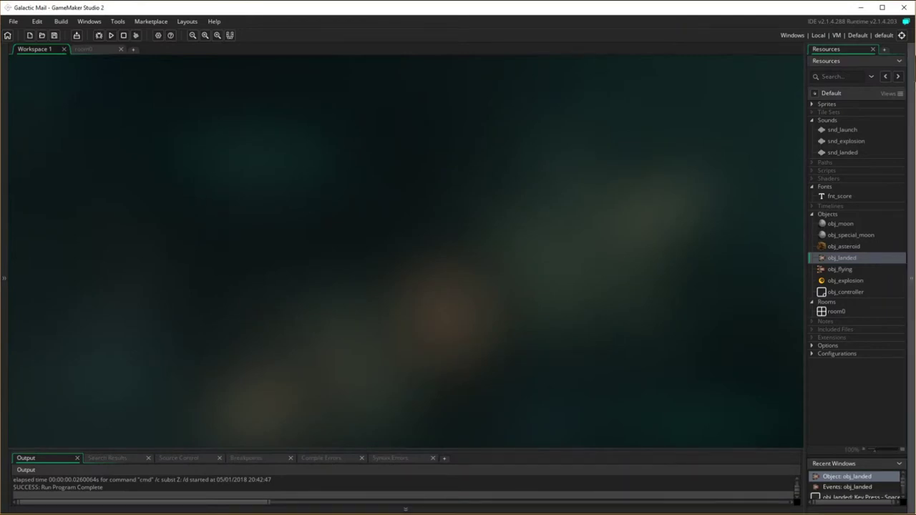
# Step: Set the spr_moon collision mask to Manual mode and Ellipse (Slow) type, with its left bound at 3
pyautogui.click(817, 105)
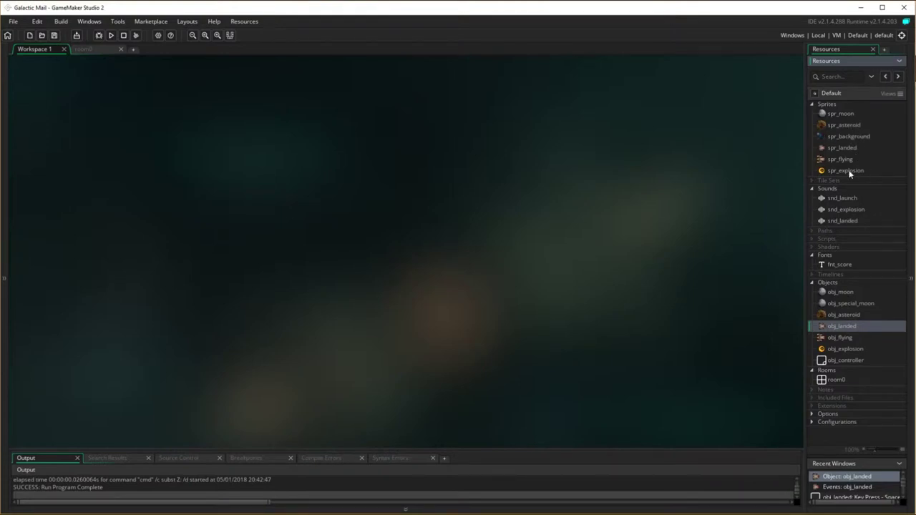
pyautogui.doubleClick(842, 115)
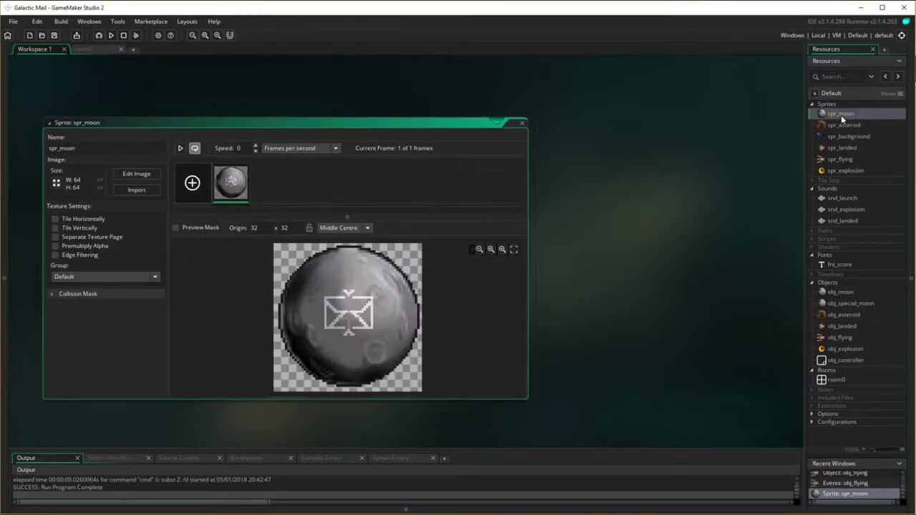
pyautogui.click(55, 294)
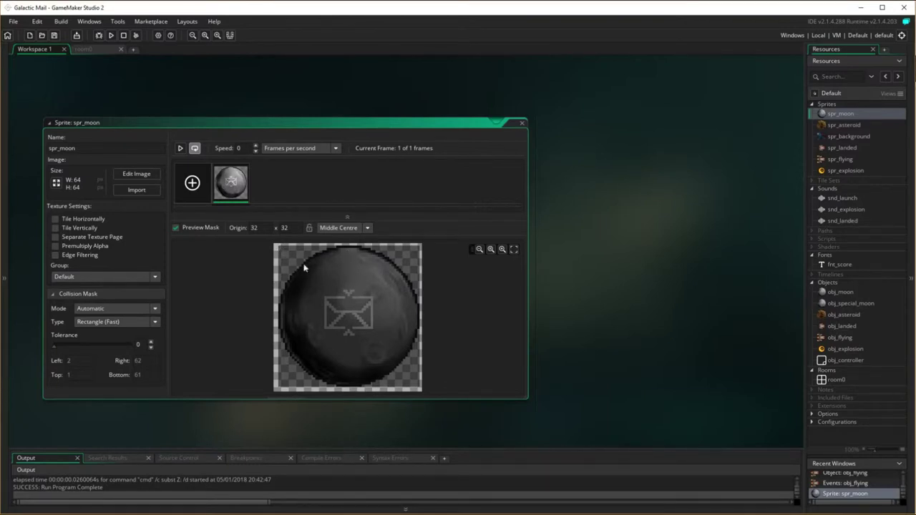
pyautogui.click(153, 323)
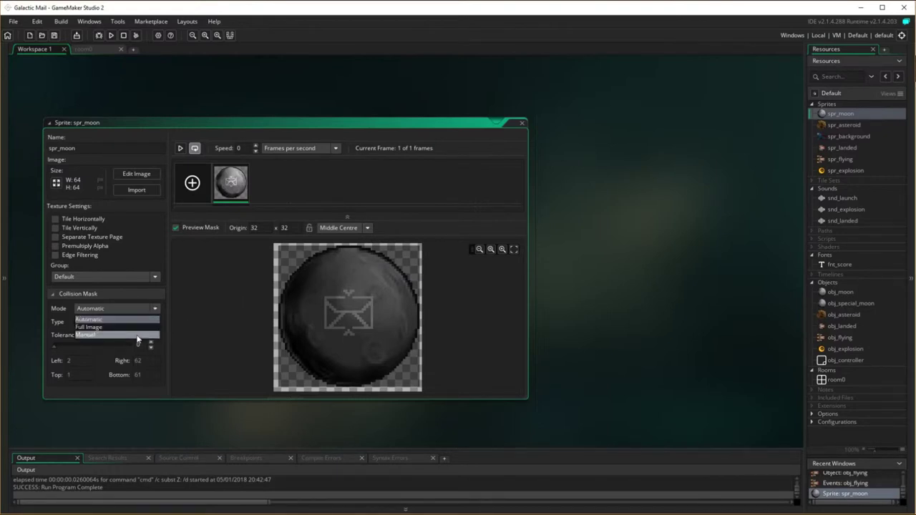
pyautogui.click(136, 335)
pyautogui.click(155, 323)
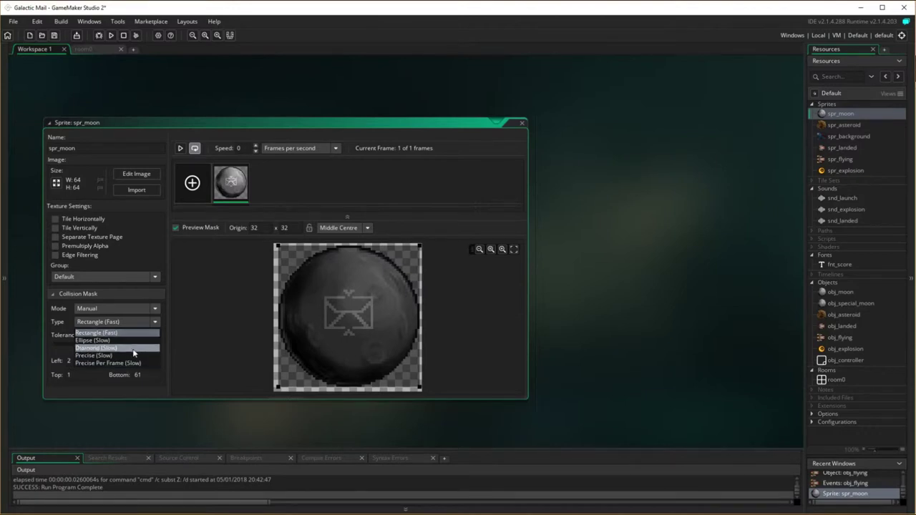
pyautogui.click(126, 341)
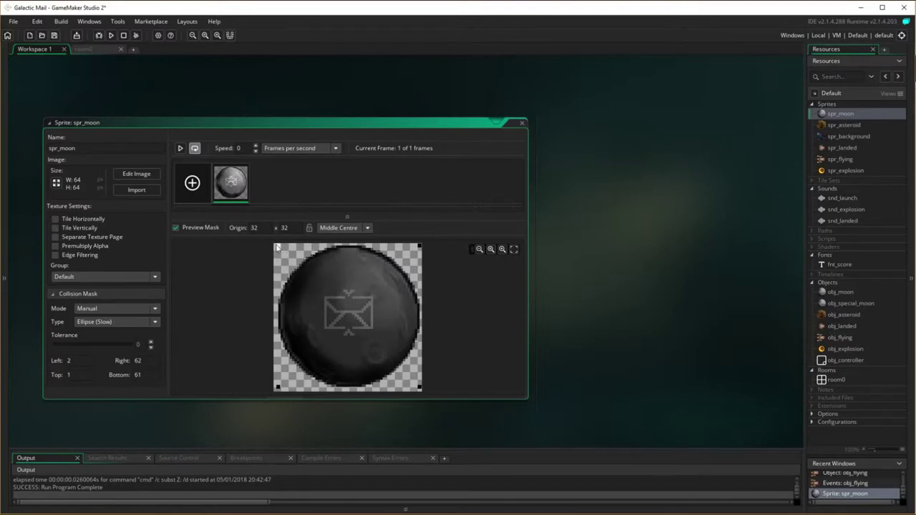
pyautogui.moveTo(277, 247)
pyautogui.mouseDown()
pyautogui.moveTo(300, 272)
pyautogui.moveTo(282, 250)
pyautogui.mouseUp()
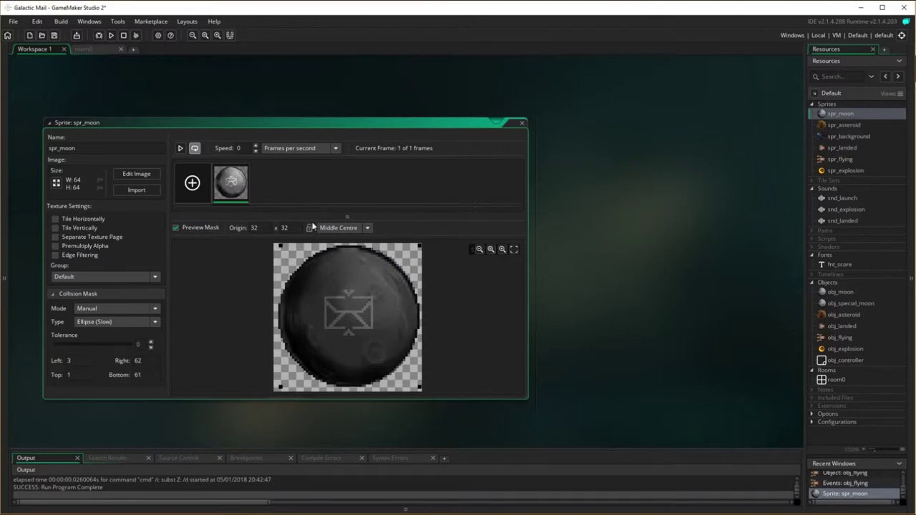
pyautogui.click(522, 123)
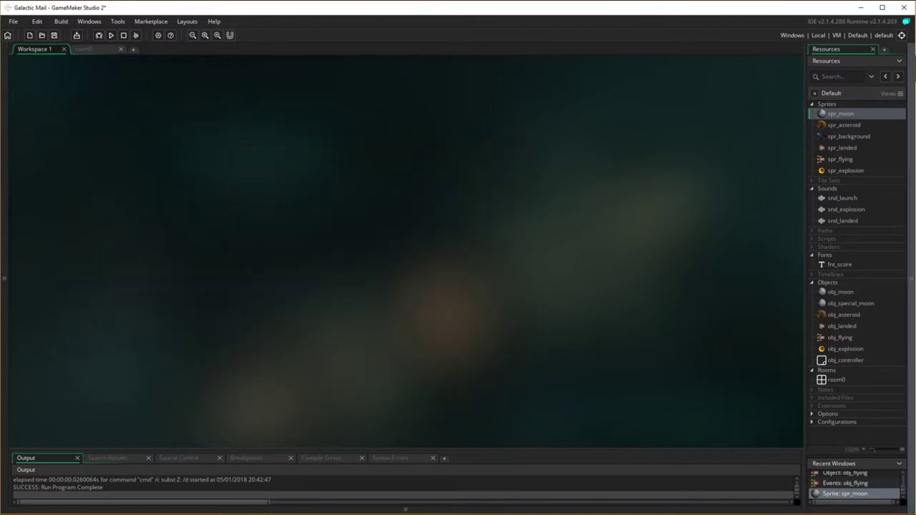
# Step: Set the spr_asteroid collision mask to Ellipse (Slow) type and Manual mode
pyautogui.doubleClick(848, 126)
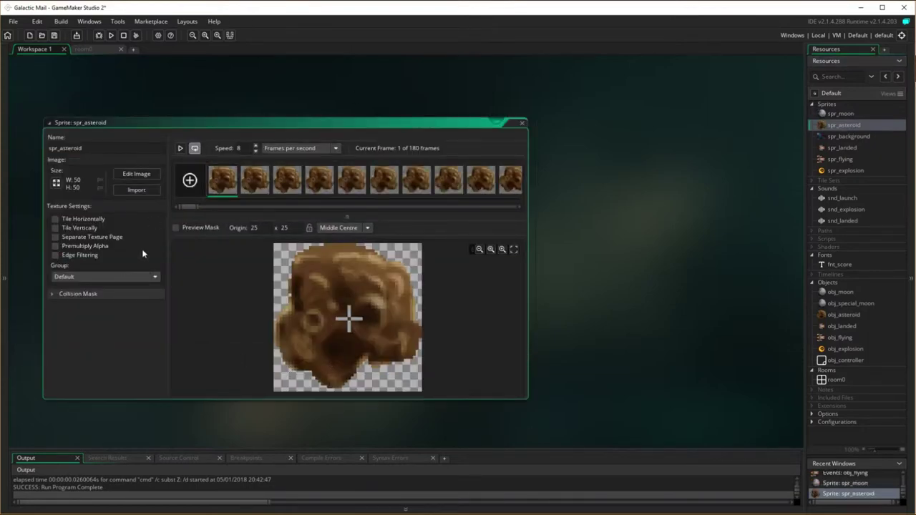
pyautogui.click(53, 293)
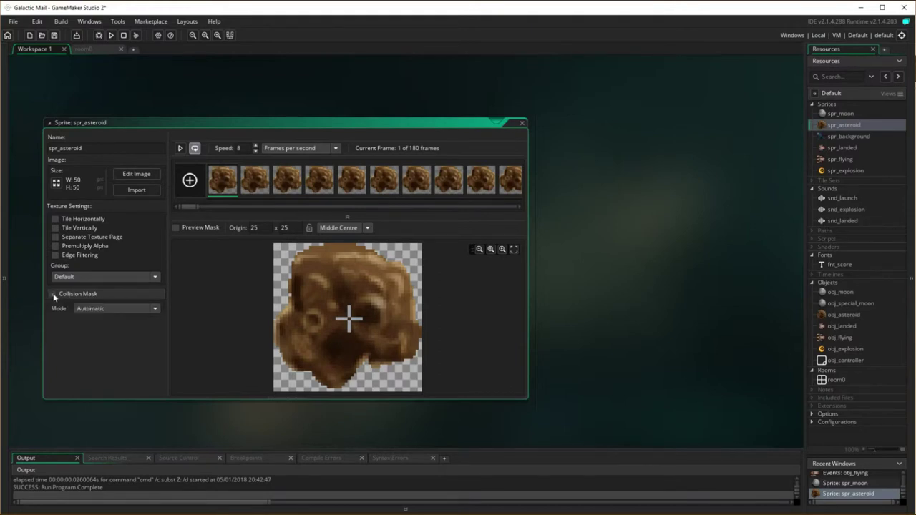
pyautogui.click(156, 309)
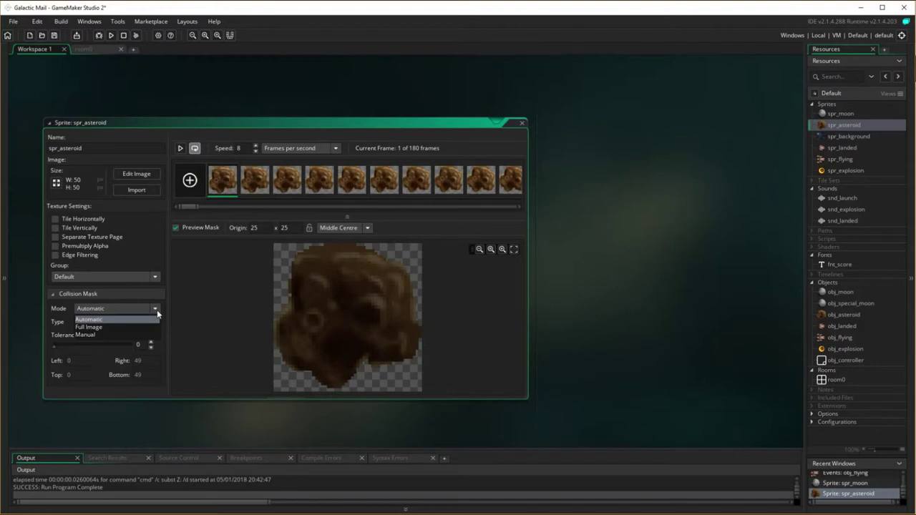
pyautogui.click(157, 312)
pyautogui.click(156, 322)
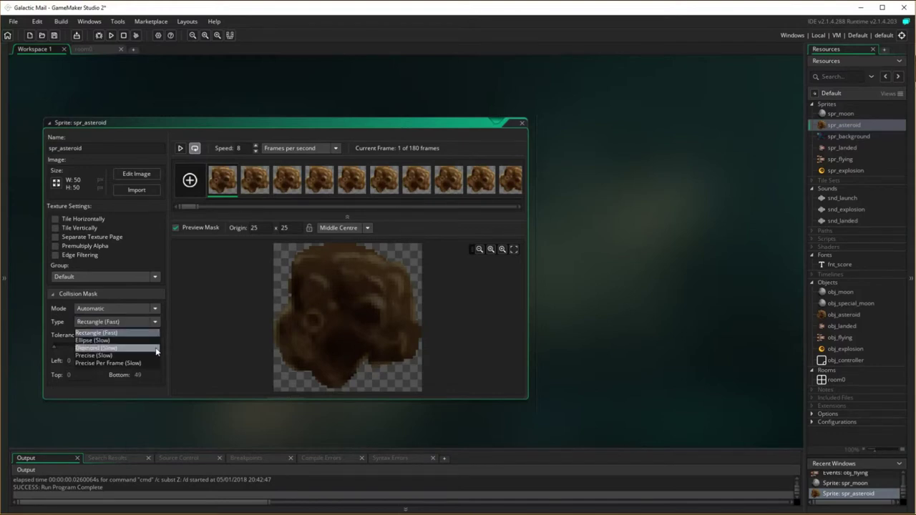
pyautogui.click(125, 363)
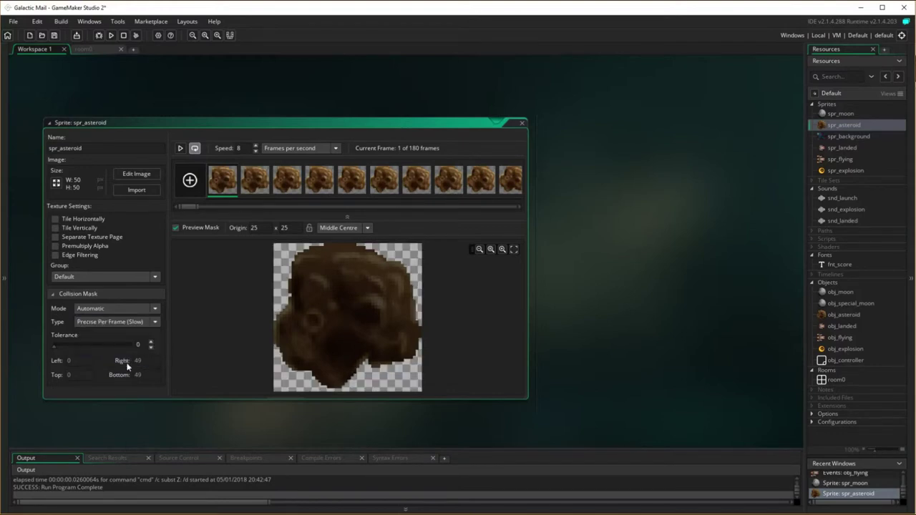
pyautogui.click(158, 321)
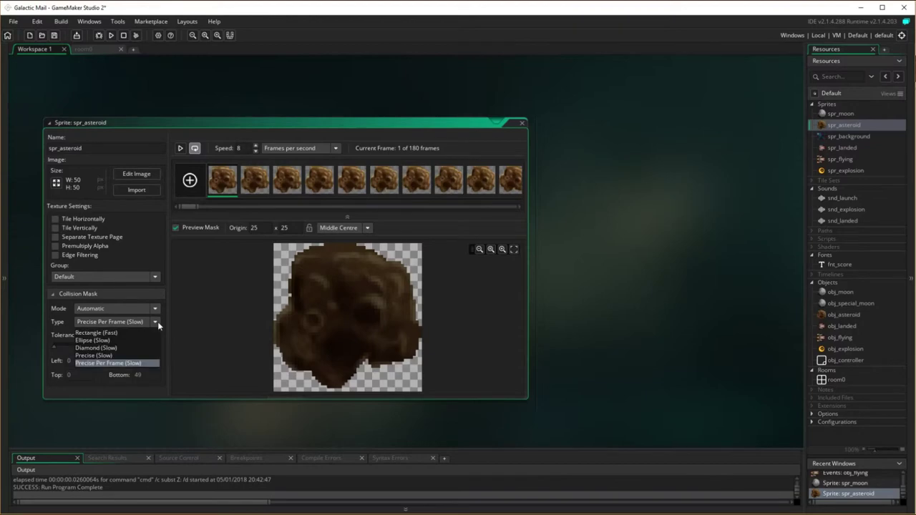
pyautogui.click(106, 340)
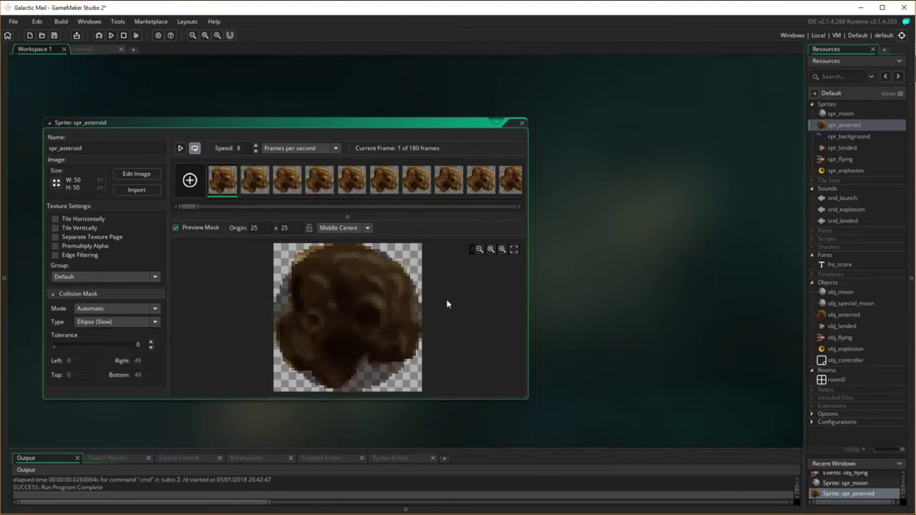
pyautogui.click(105, 310)
pyautogui.click(102, 335)
# Step: Shrink the asteroid's elliptical mask to left 3, top 2, right 45 and bottom 46, and close the sprite
pyautogui.moveTo(279, 250); pyautogui.dragTo(283, 255)
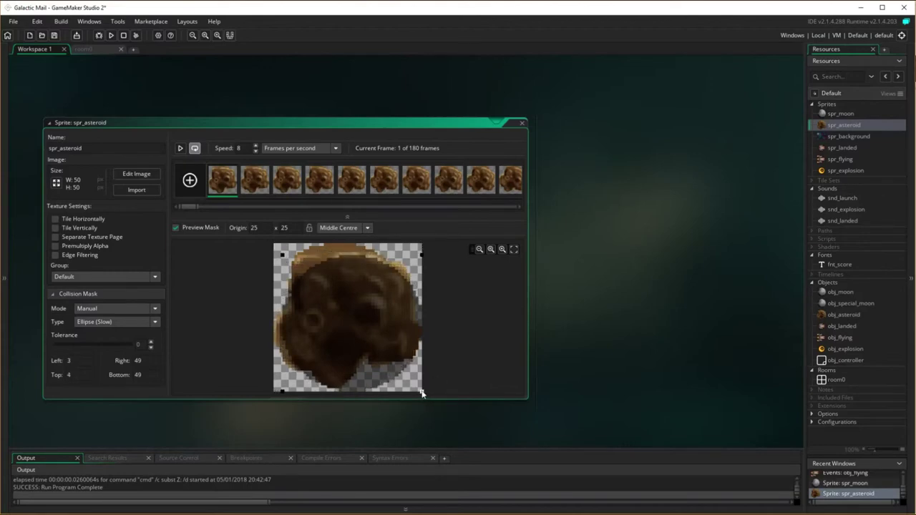
pyautogui.moveTo(421, 392); pyautogui.dragTo(411, 385)
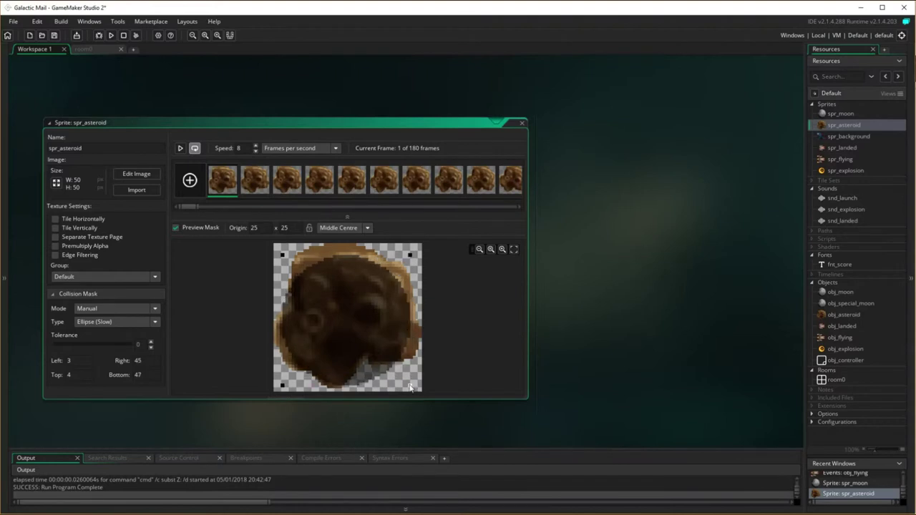
pyautogui.moveTo(351, 319); pyautogui.dragTo(346, 309)
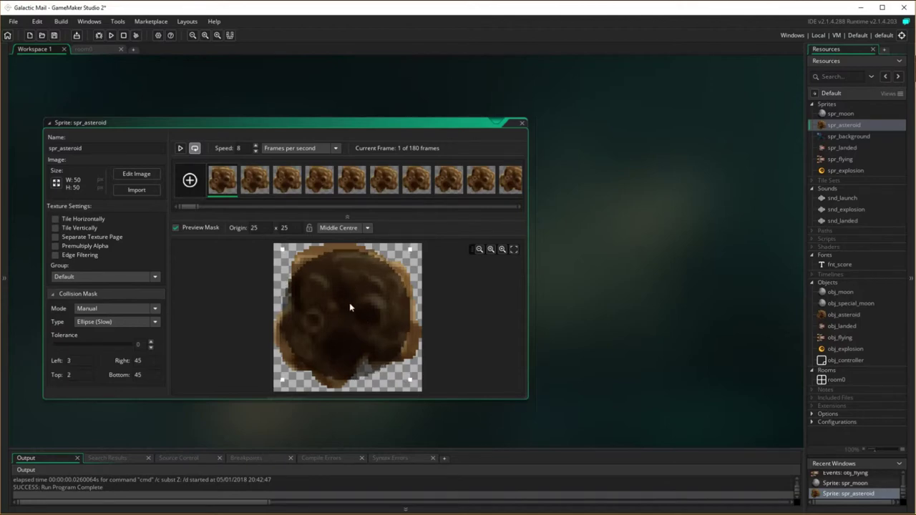
pyautogui.moveTo(282, 252); pyautogui.dragTo(285, 253)
pyautogui.moveTo(410, 381); pyautogui.dragTo(409, 385)
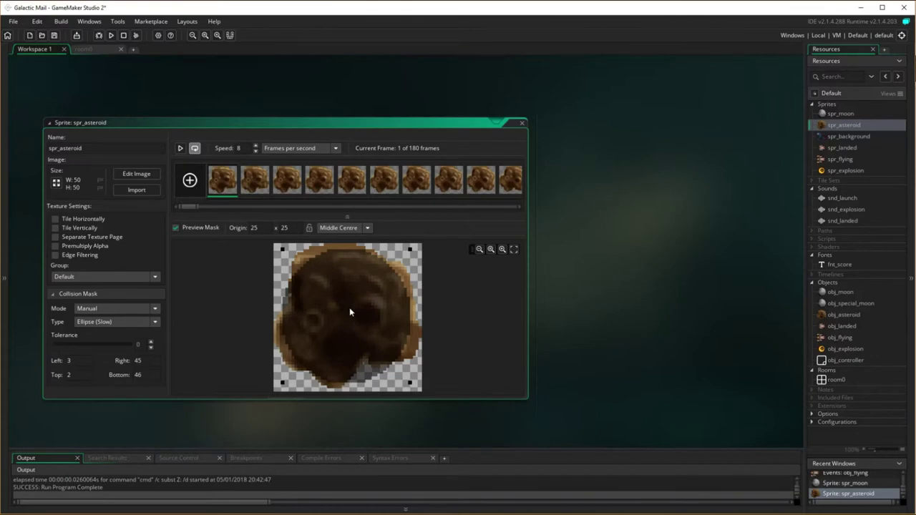
pyautogui.click(523, 126)
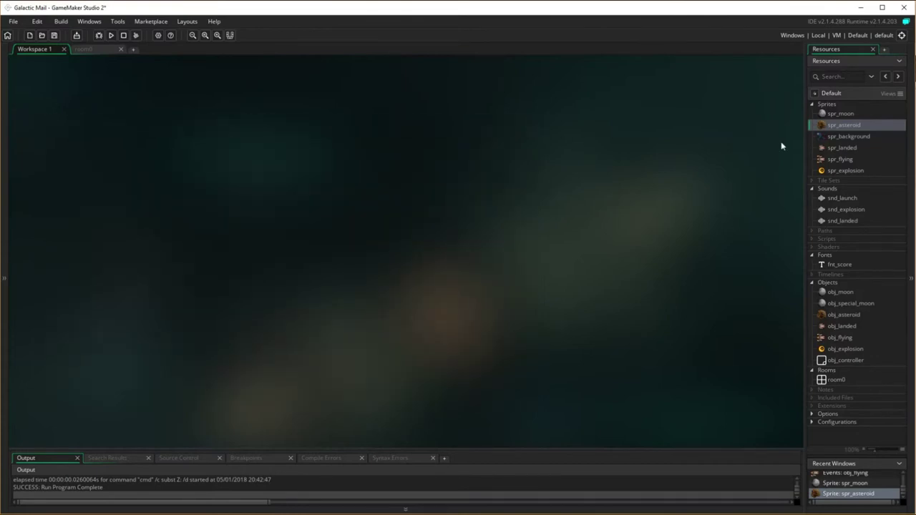
# Step: Set the spr_flying collision mask type to Precise Per Frame (Slow) and close the sprite
pyautogui.doubleClick(842, 159)
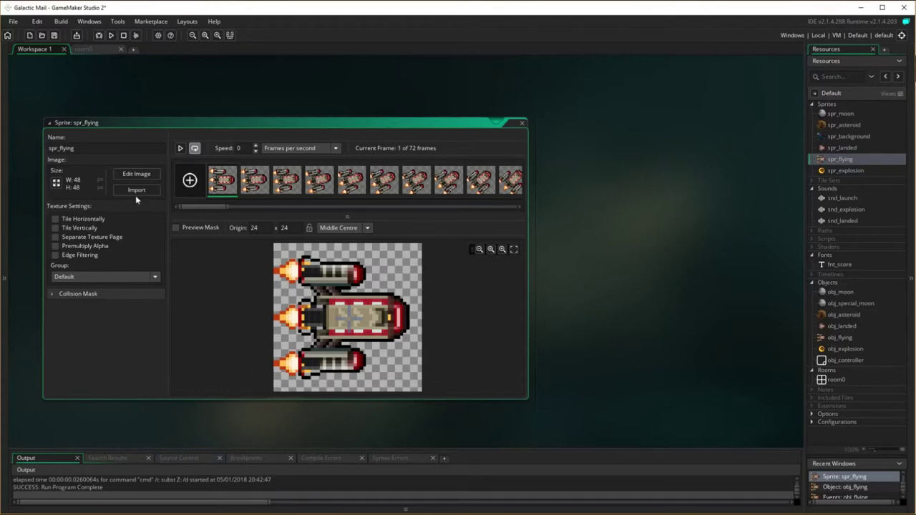
pyautogui.click(55, 294)
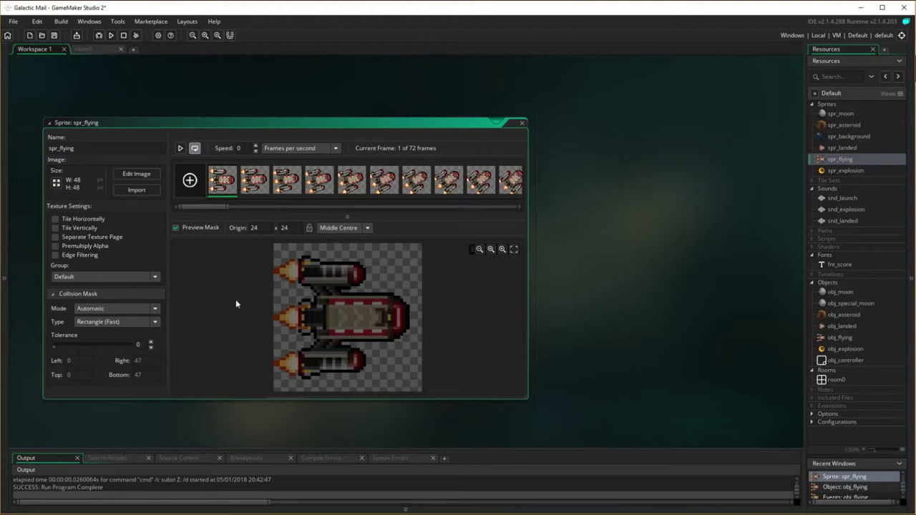
pyautogui.click(156, 323)
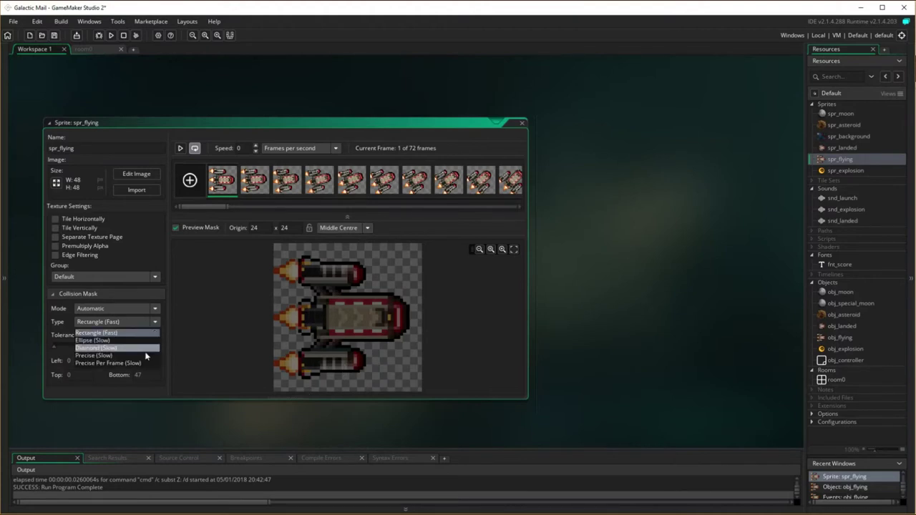
pyautogui.click(118, 365)
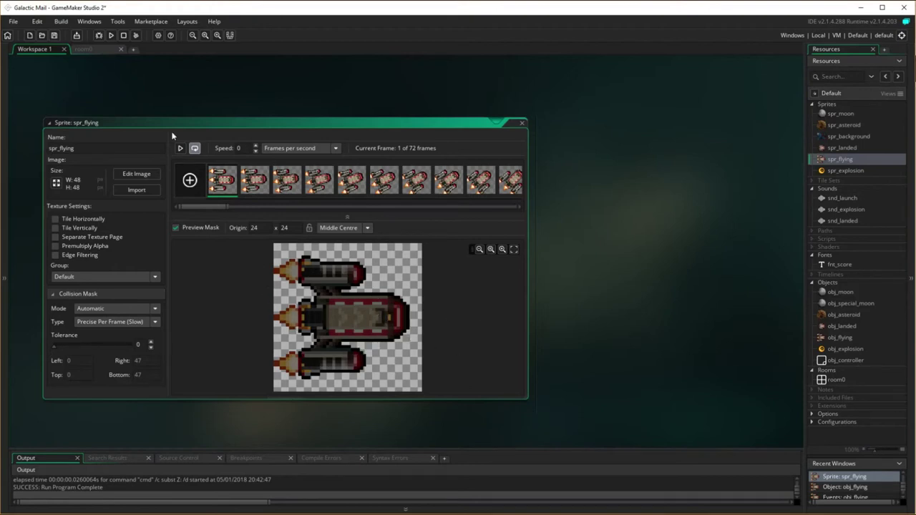
pyautogui.click(520, 121)
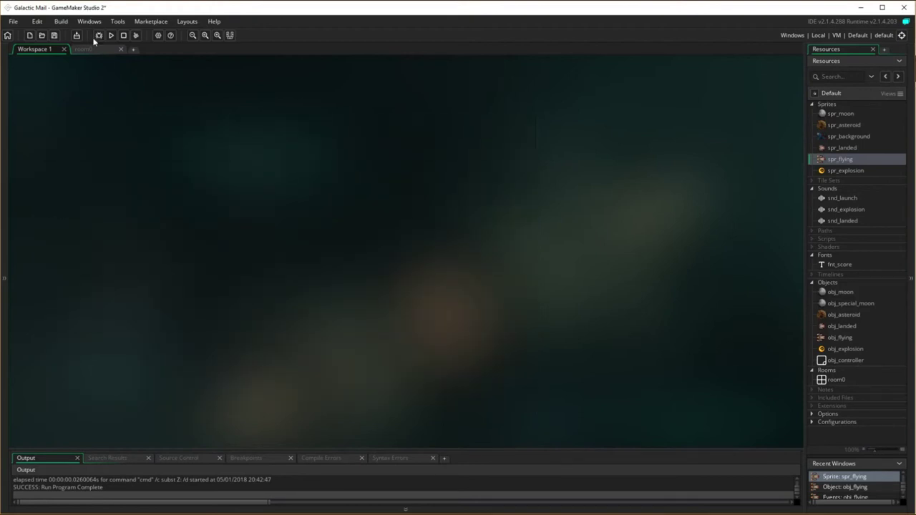
# Step: Run the game and test the refined collision masks by launching the ship from moon to moon and steering it past the asteroids
pyautogui.click(111, 35)
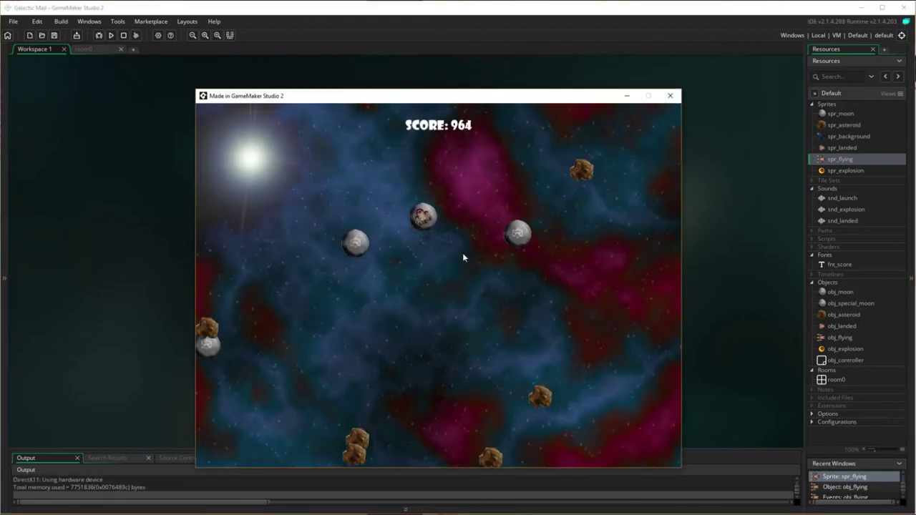
pyautogui.press('space')
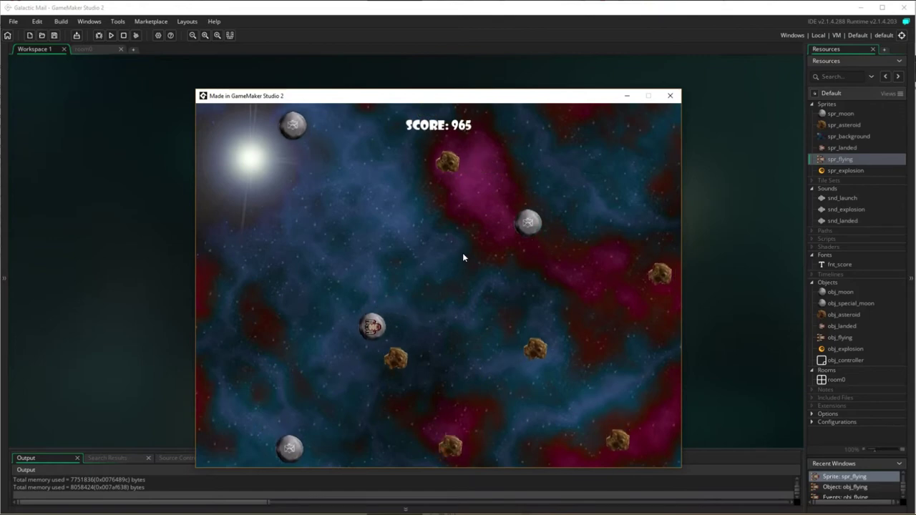
pyautogui.press('space')
pyautogui.press('Left')
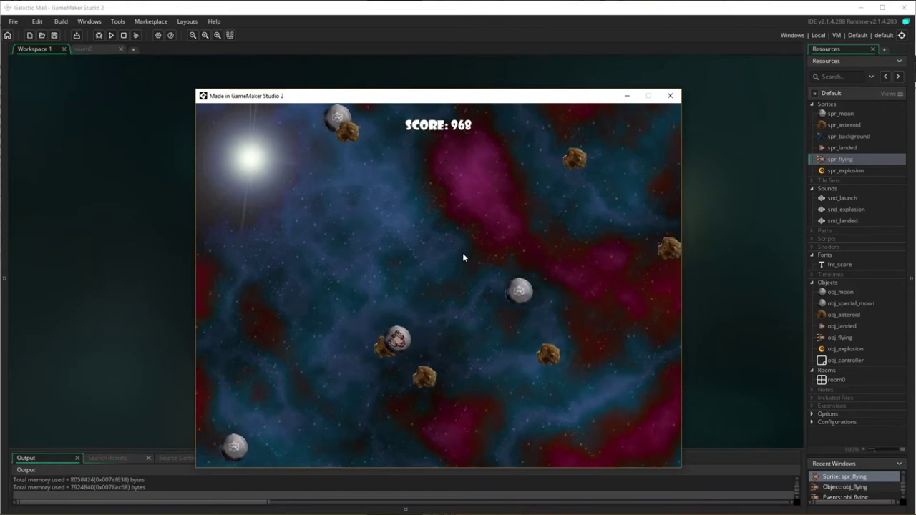
pyautogui.press('space')
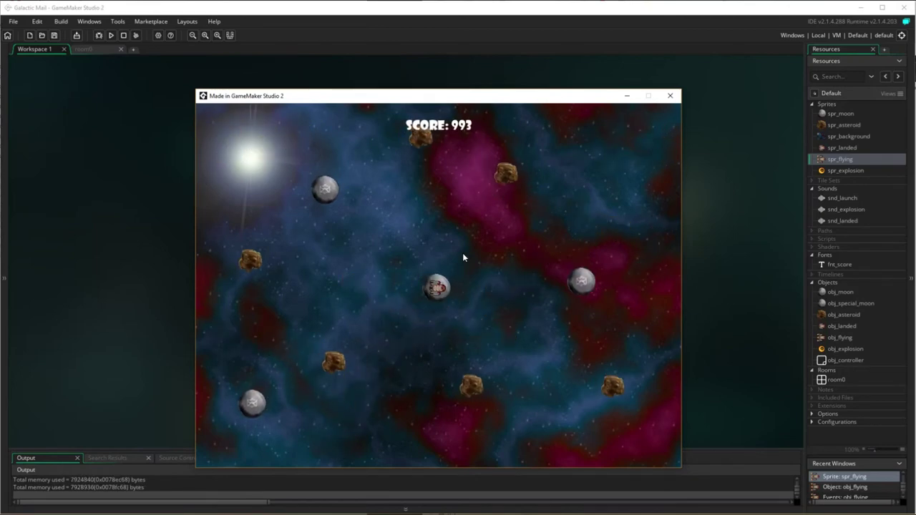
pyautogui.press('space')
pyautogui.press('Left')
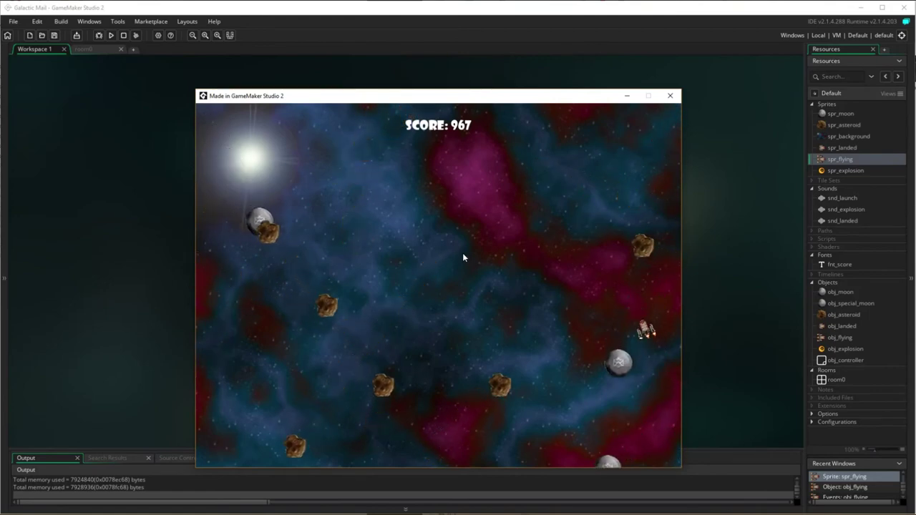
pyautogui.press('Left')
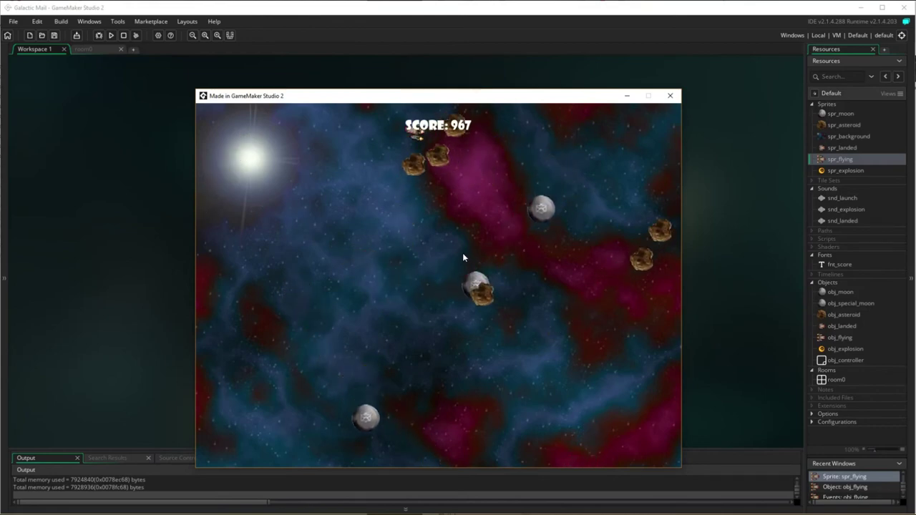
pyautogui.press('Right')
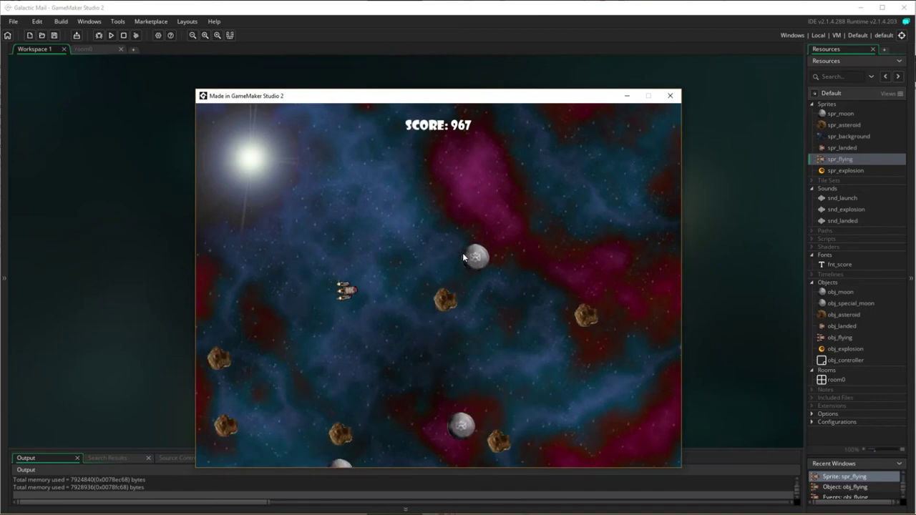